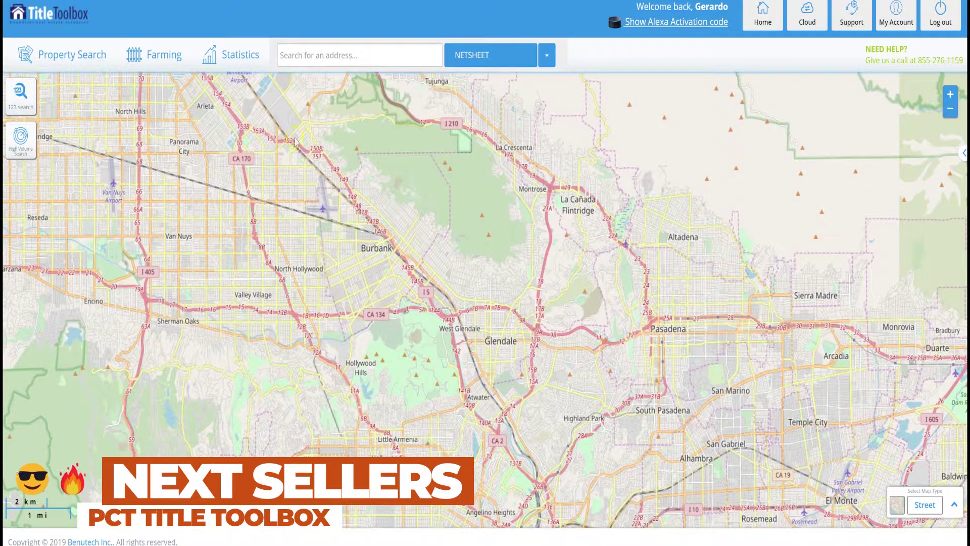
Start a Boundary Search from the Farming search options and focus the map's address box
{"action": "left_click", "coordinate": [164, 57]}
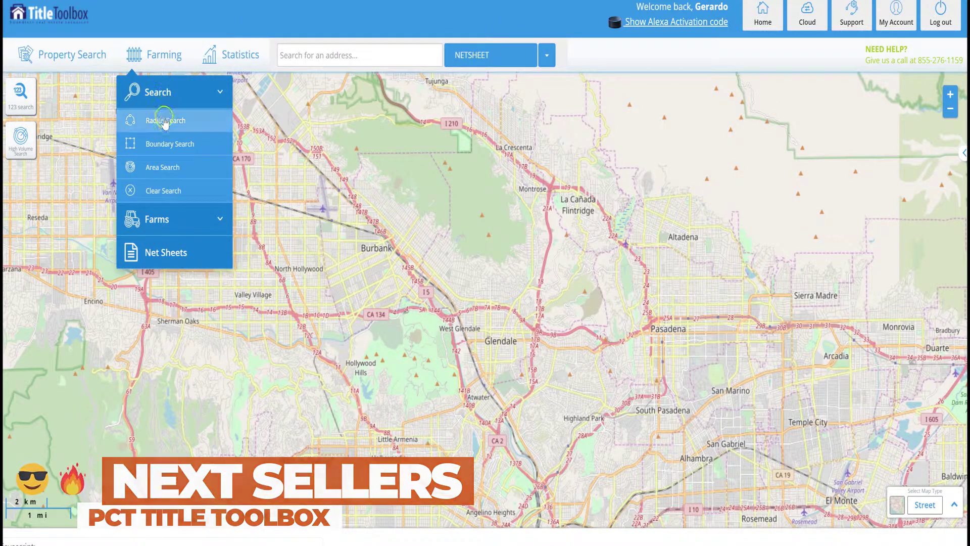
{"action": "left_click", "coordinate": [171, 145]}
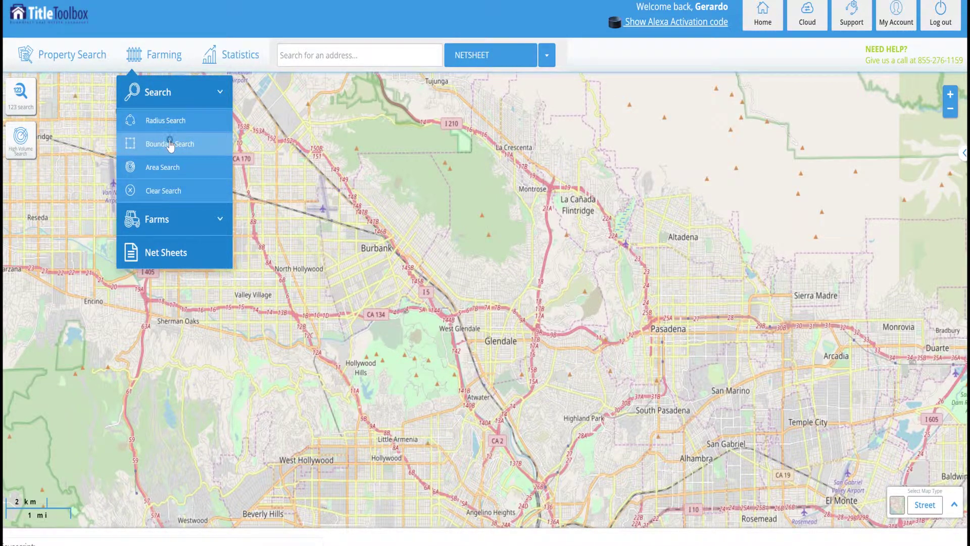
{"action": "left_click", "coordinate": [170, 145]}
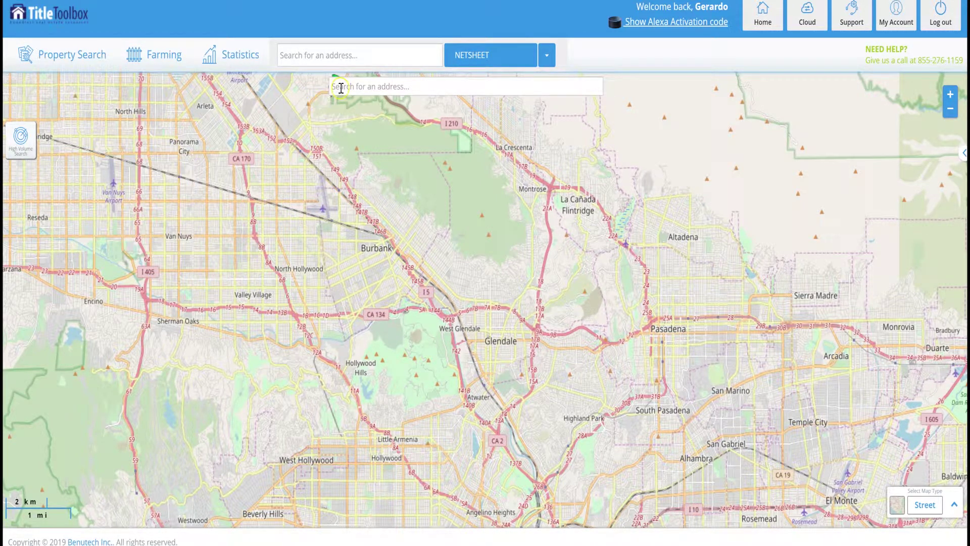
{"action": "left_click", "coordinate": [548, 88]}
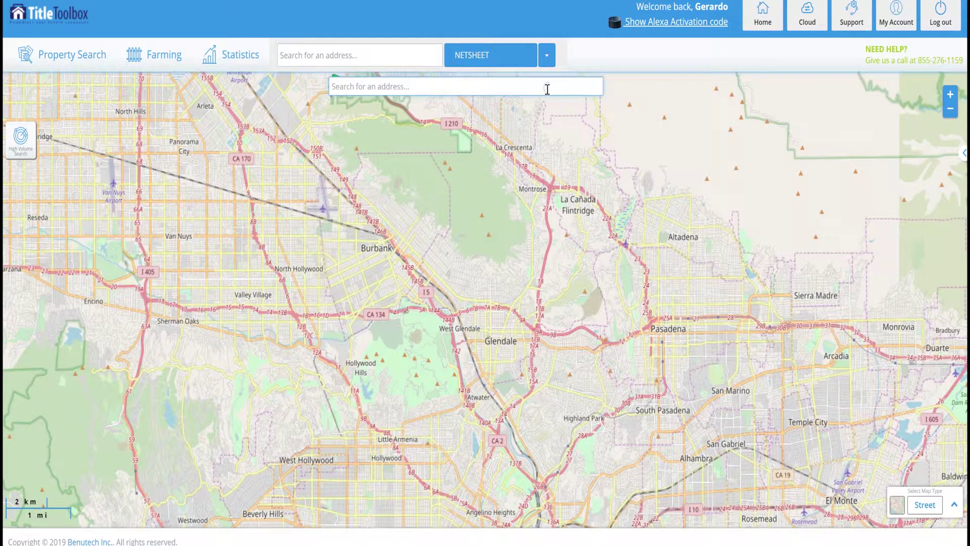
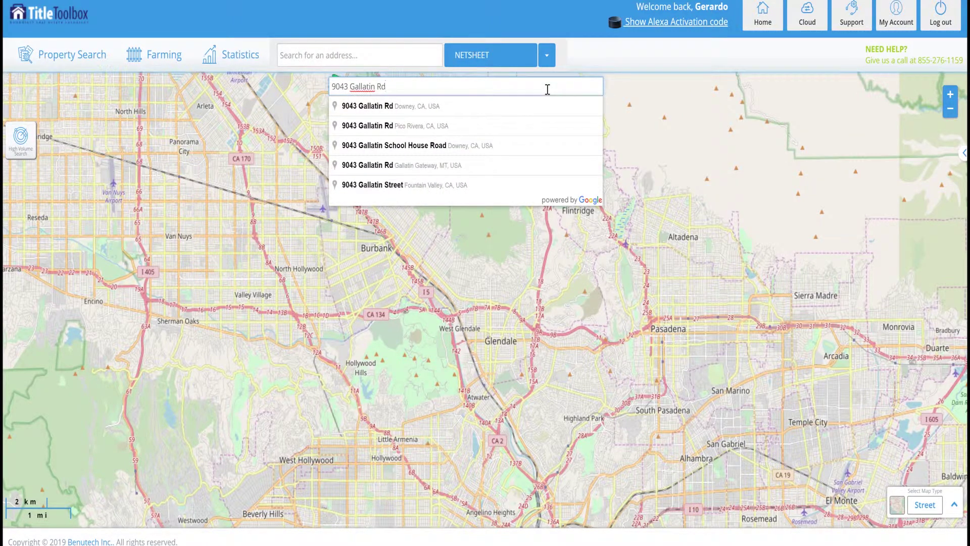
Search for the Gallatin Rd street address and pick the Downey suggestion to pin it
{"action": "left_click", "coordinate": [419, 107]}
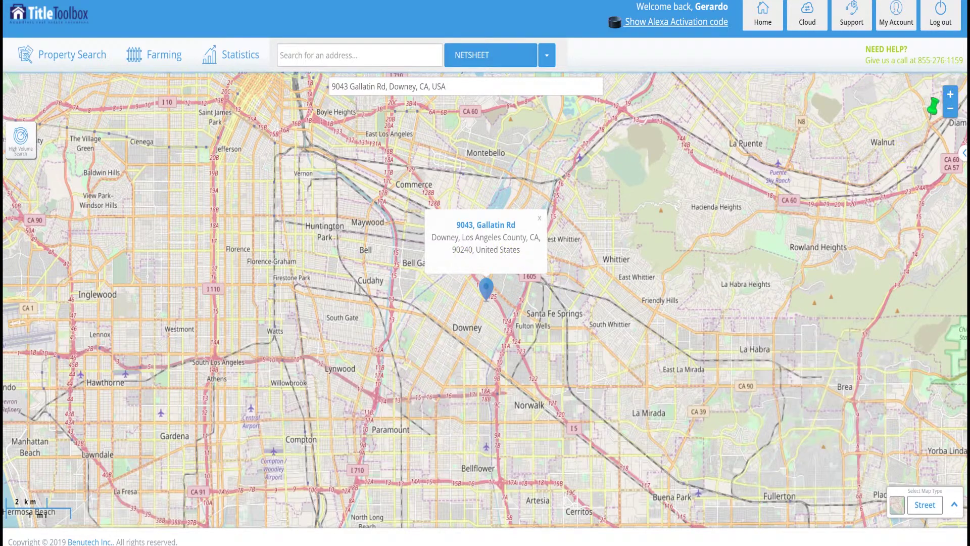
Zoom in four levels to street detail around the Downey pin and pick up the boundary pushpin
{"action": "left_click", "coordinate": [951, 95]}
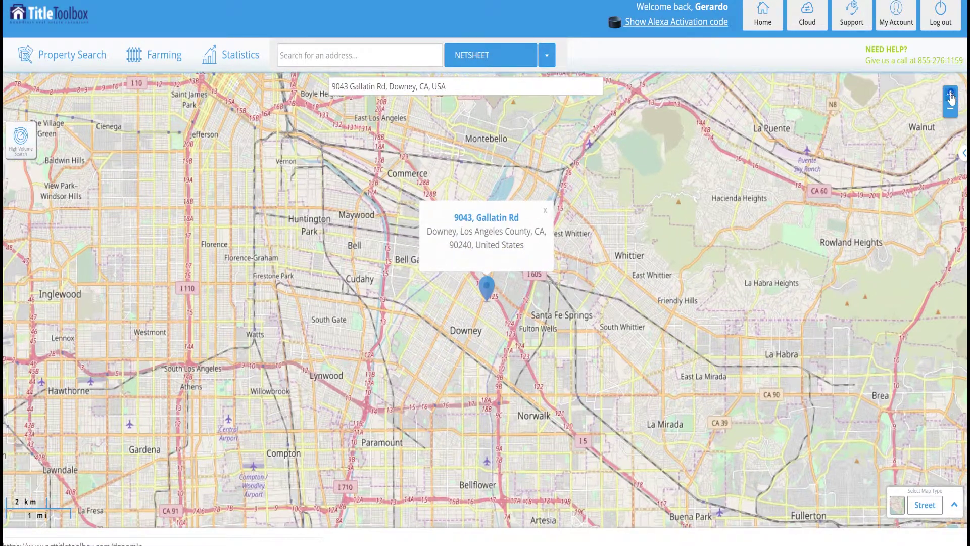
{"action": "left_click", "coordinate": [951, 95]}
{"action": "left_click", "coordinate": [951, 96]}
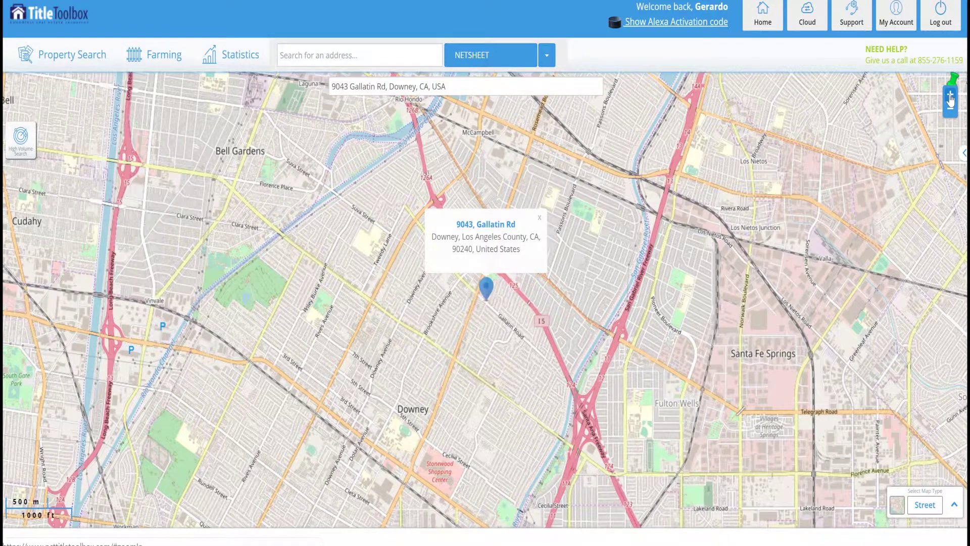
{"action": "left_click", "coordinate": [951, 95]}
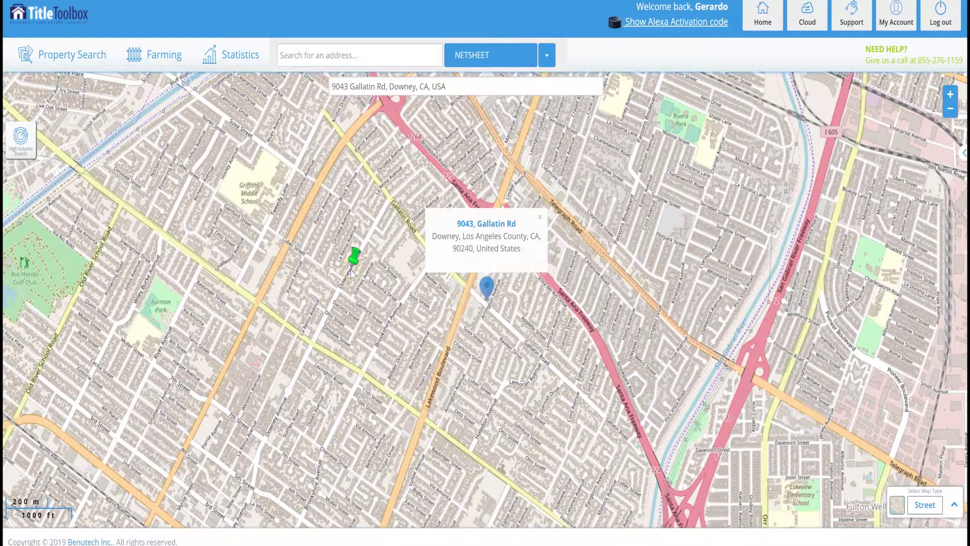
{"action": "left_click", "coordinate": [538, 336]}
Place boundary corners around the blocks by Lakewood Boulevard and the Santa Ana Freeway, closing the polygon
{"action": "mouse_move", "coordinate": [538, 339]}
{"action": "left_mouse_down"}
{"action": "mouse_move", "coordinate": [559, 226]}
{"action": "mouse_move", "coordinate": [549, 302]}
{"action": "mouse_move", "coordinate": [518, 316]}
{"action": "mouse_move", "coordinate": [516, 293]}
{"action": "left_mouse_up"}
{"action": "left_click", "coordinate": [575, 281]}
{"action": "left_click", "coordinate": [585, 261]}
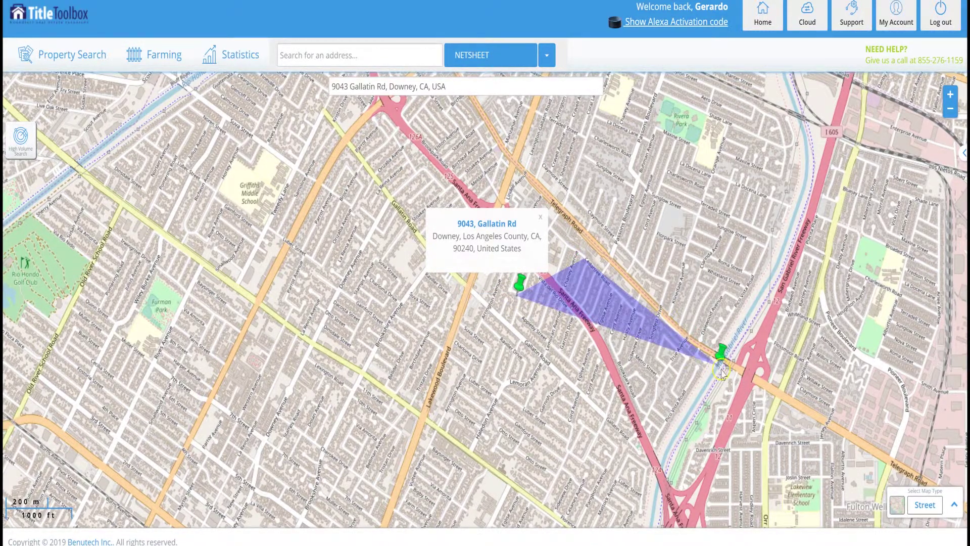
{"action": "left_click", "coordinate": [707, 385]}
{"action": "left_click", "coordinate": [609, 512]}
{"action": "left_click_drag", "start_coordinate": [609, 511], "coordinate": [360, 241]}
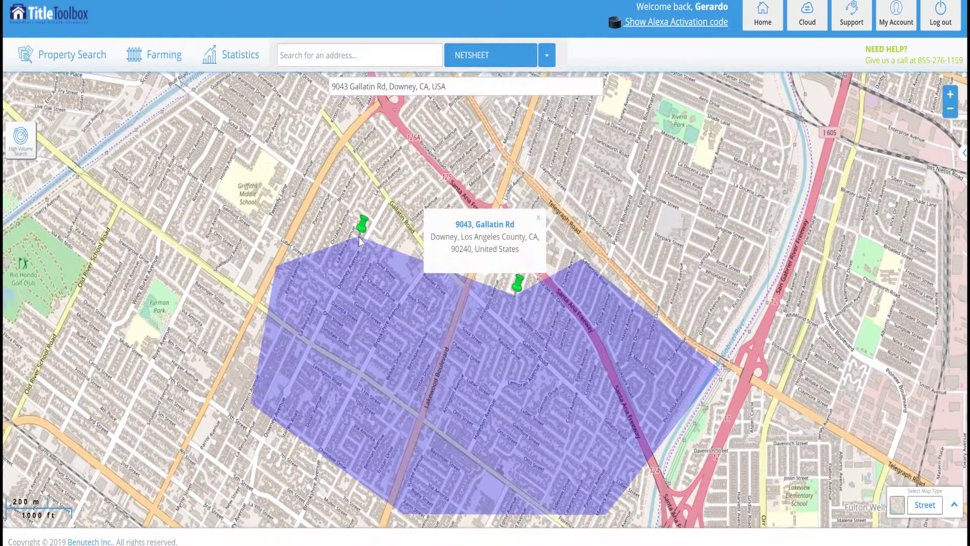
{"action": "left_click", "coordinate": [360, 241]}
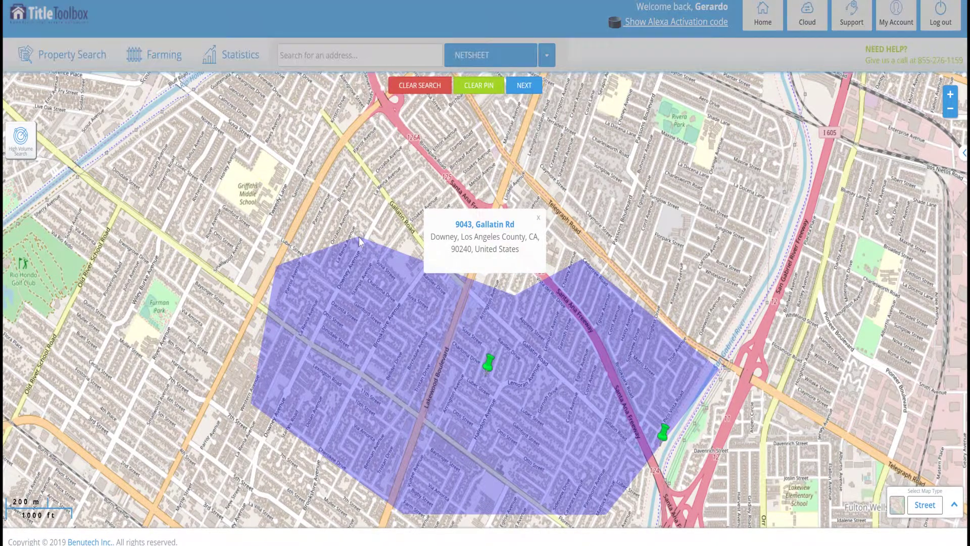
Click several points on and around the boundary polygon on the map
{"action": "left_click", "coordinate": [550, 494]}
{"action": "left_click", "coordinate": [297, 285]}
{"action": "left_click", "coordinate": [463, 298]}
{"action": "left_click", "coordinate": [529, 309]}
{"action": "left_click", "coordinate": [581, 418]}
{"action": "left_click", "coordinate": [512, 383]}
{"action": "left_click", "coordinate": [488, 368]}
{"action": "left_click", "coordinate": [437, 356]}
{"action": "left_click", "coordinate": [487, 368]}
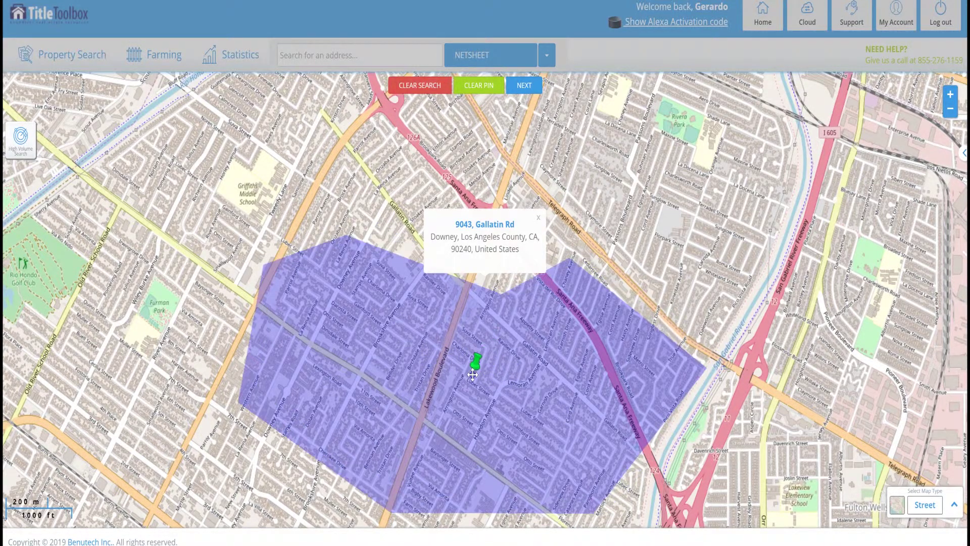
Nudge the boundary's lower-right corner outward and submit the area with NEXT
{"action": "left_click", "coordinate": [664, 431]}
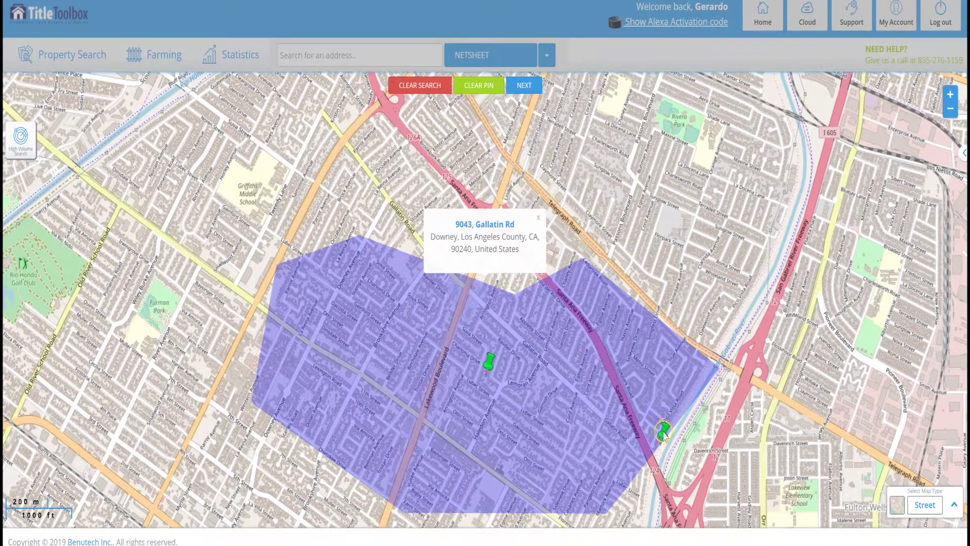
{"action": "mouse_move", "coordinate": [663, 430]}
{"action": "left_mouse_down"}
{"action": "mouse_move", "coordinate": [632, 436]}
{"action": "mouse_move", "coordinate": [683, 443]}
{"action": "mouse_move", "coordinate": [669, 436]}
{"action": "left_mouse_up"}
{"action": "left_click", "coordinate": [520, 87]}
{"action": "left_click", "coordinate": [527, 87]}
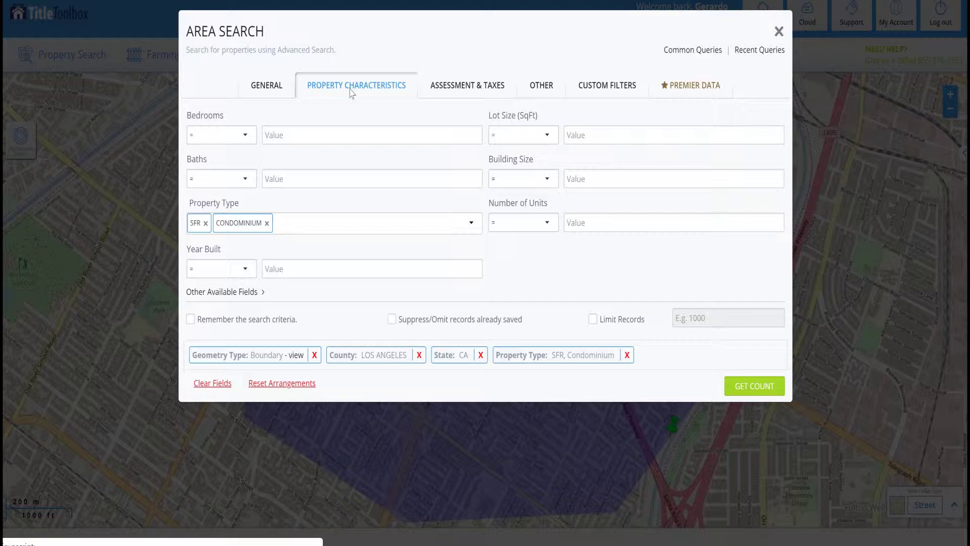
Show the Area Search custom filters such as Out Of State and Empty Nester
{"action": "left_click", "coordinate": [623, 90]}
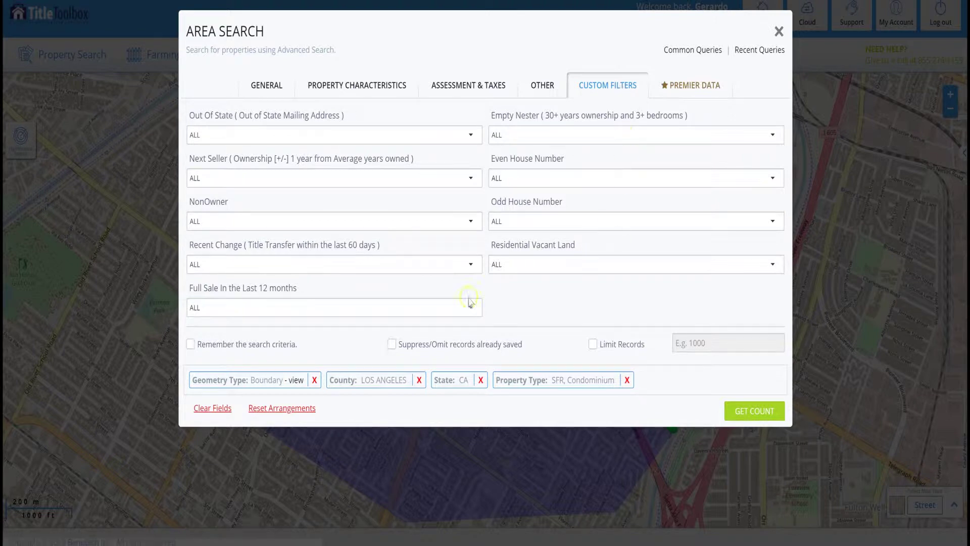
Set the Next Seller filter to Yes and get a count of 173 properties
{"action": "left_click", "coordinate": [235, 134]}
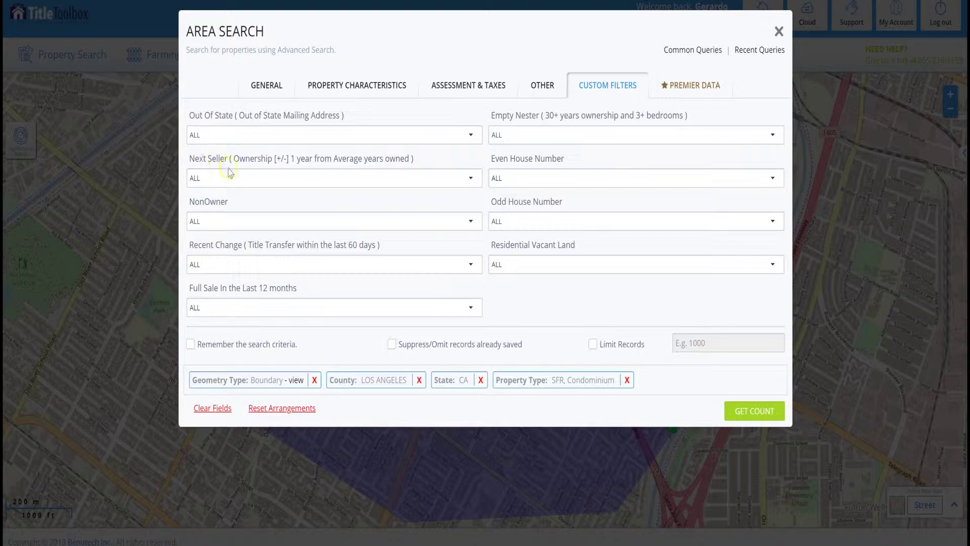
{"action": "left_click", "coordinate": [237, 182]}
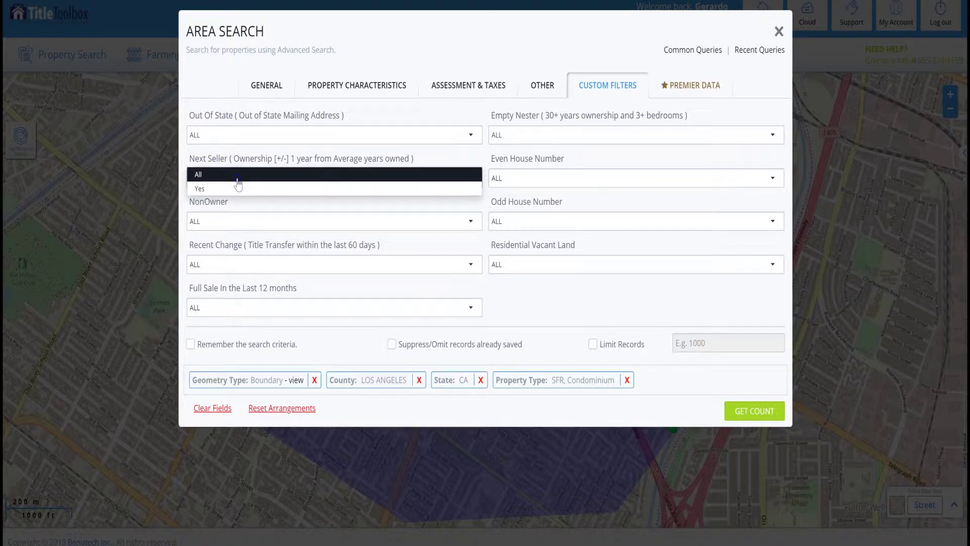
{"action": "left_click", "coordinate": [202, 189]}
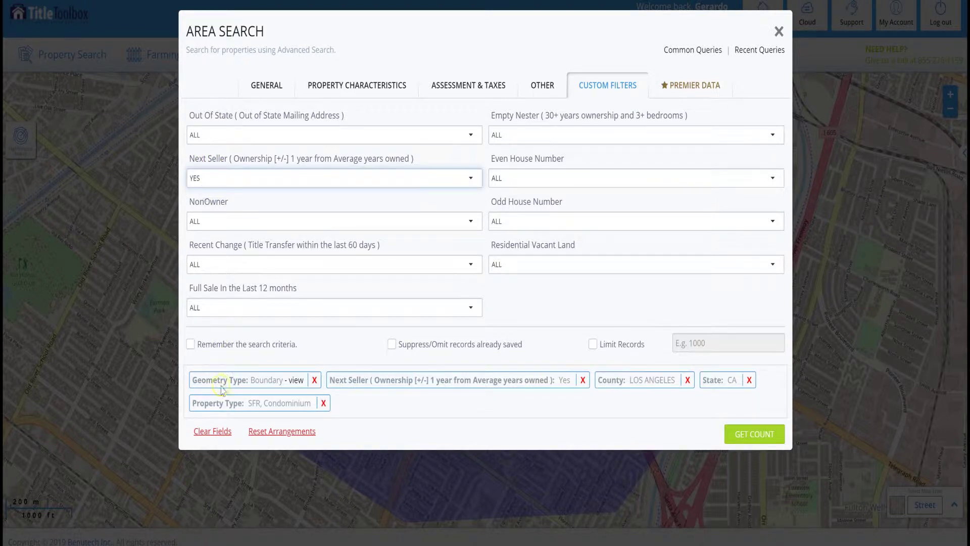
{"action": "left_click", "coordinate": [757, 445]}
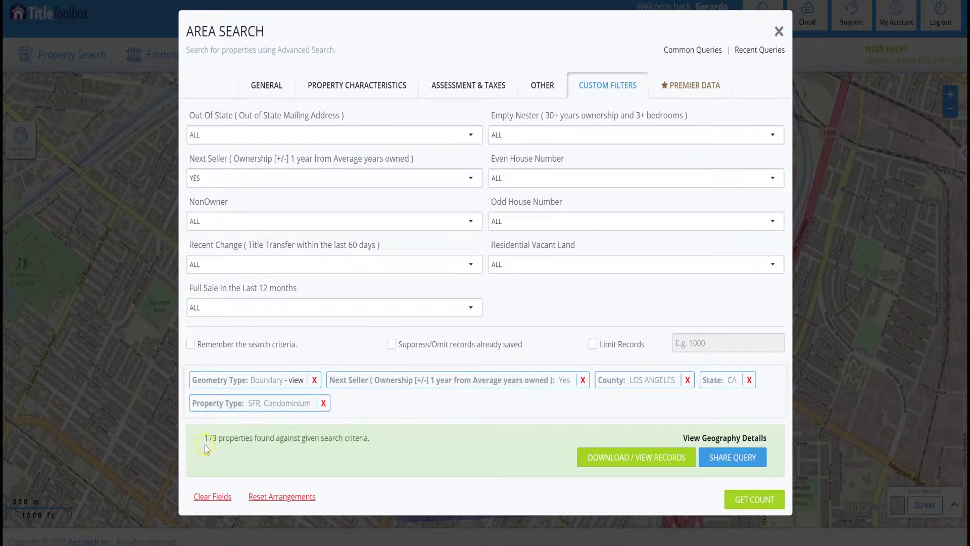
Load the 173 records as numbered map markers and a results table, closing the search form
{"action": "left_click", "coordinate": [642, 461]}
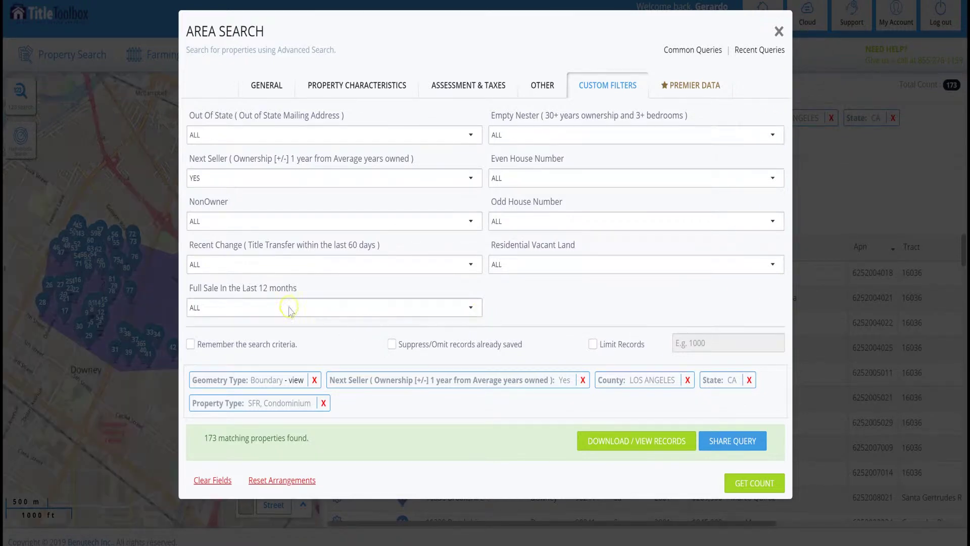
{"action": "left_click", "coordinate": [100, 248]}
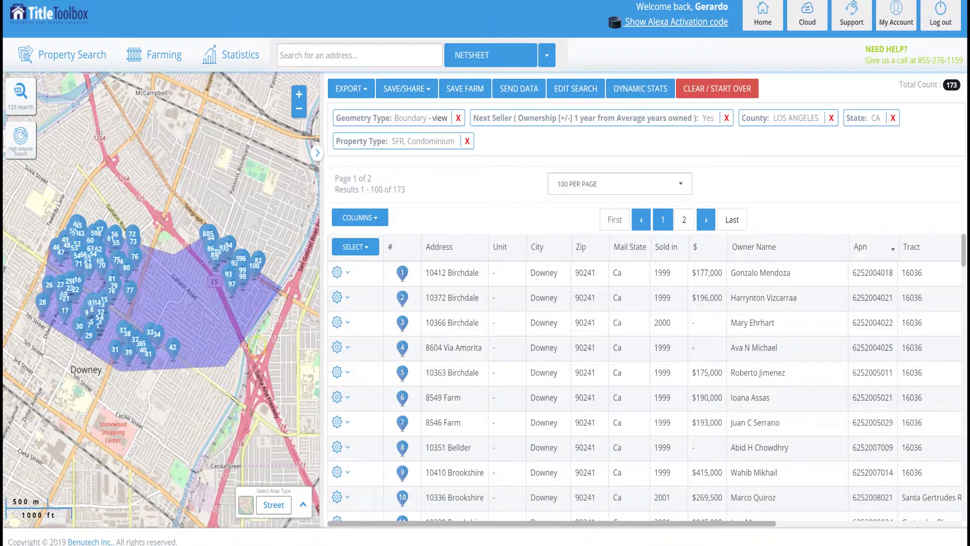
{"action": "mouse_move", "coordinate": [257, 273]}
{"action": "left_click", "coordinate": [223, 251]}
{"action": "left_click", "coordinate": [51, 285]}
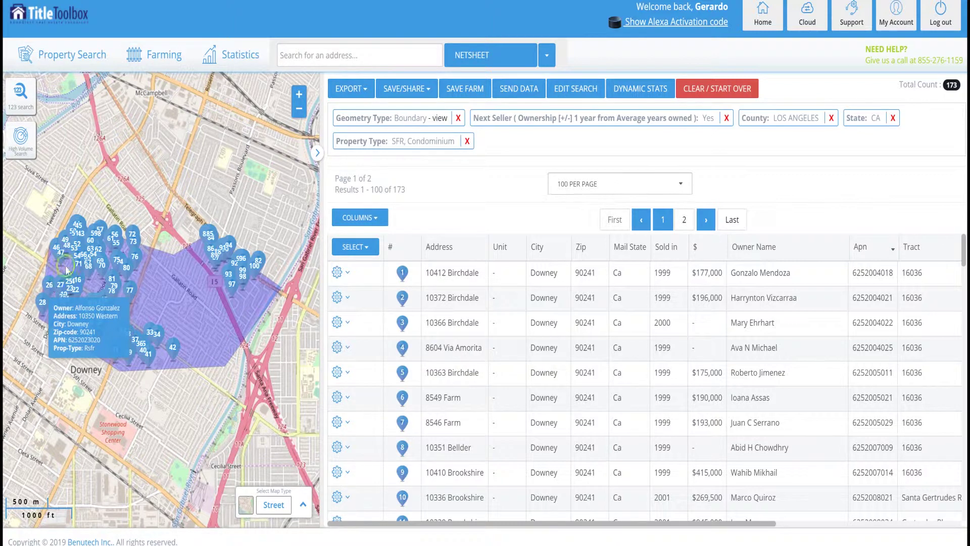
{"action": "left_click", "coordinate": [105, 266]}
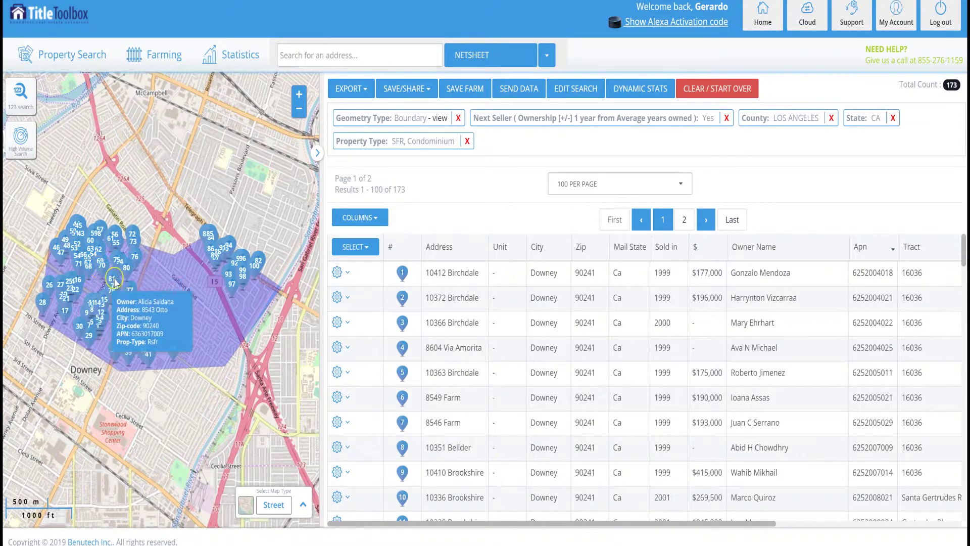
{"action": "left_click", "coordinate": [153, 287]}
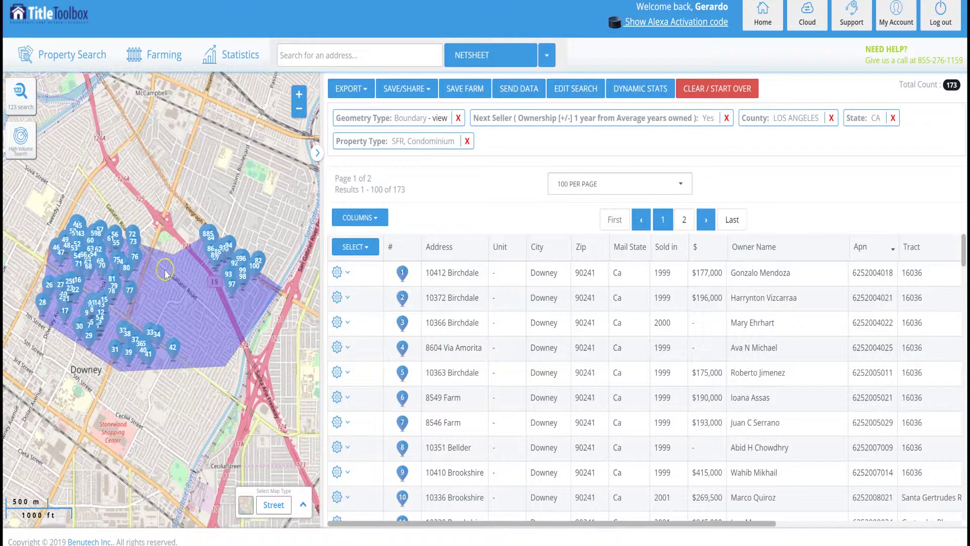
{"action": "left_click", "coordinate": [226, 265]}
{"action": "left_click", "coordinate": [203, 296]}
{"action": "left_click", "coordinate": [130, 329]}
{"action": "left_click", "coordinate": [442, 96]}
{"action": "left_click", "coordinate": [593, 96]}
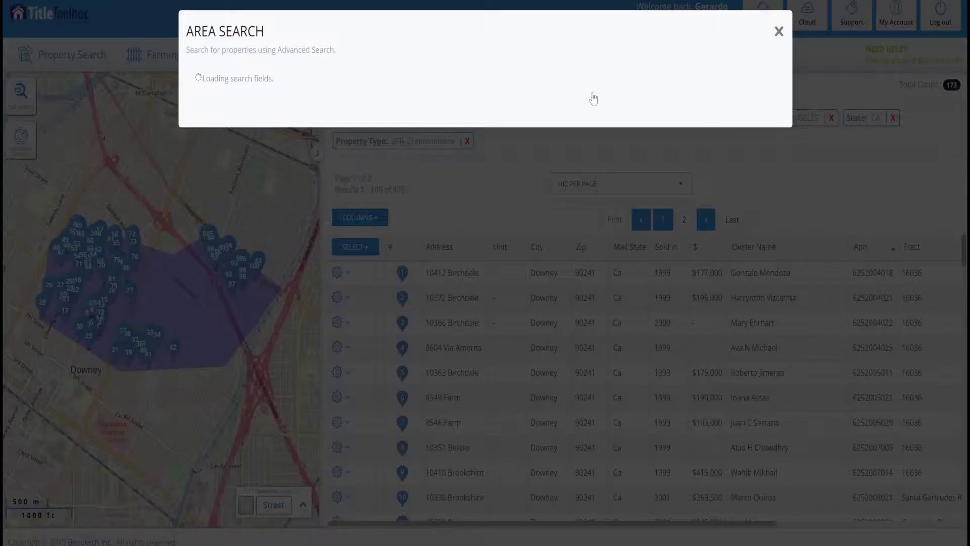
{"action": "left_click", "coordinate": [593, 100]}
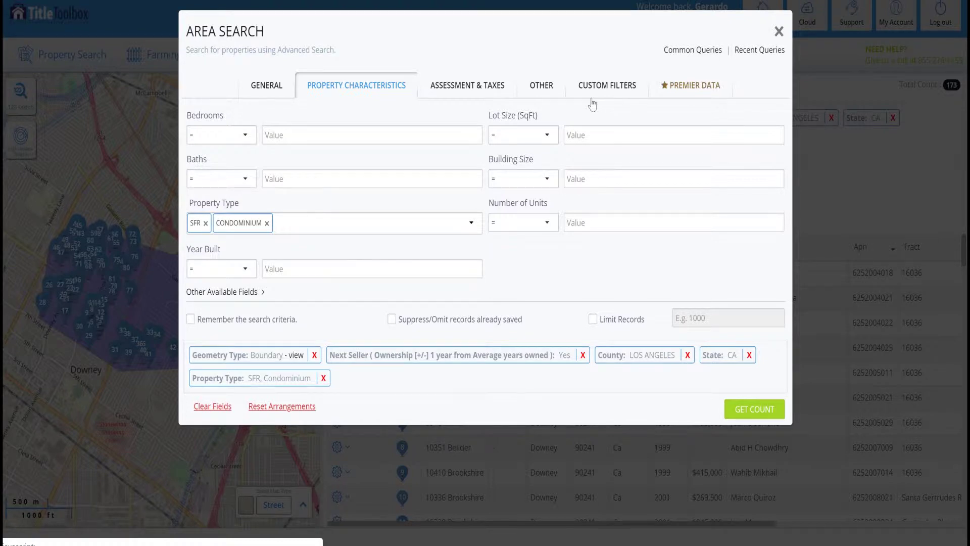
{"action": "left_click", "coordinate": [779, 32]}
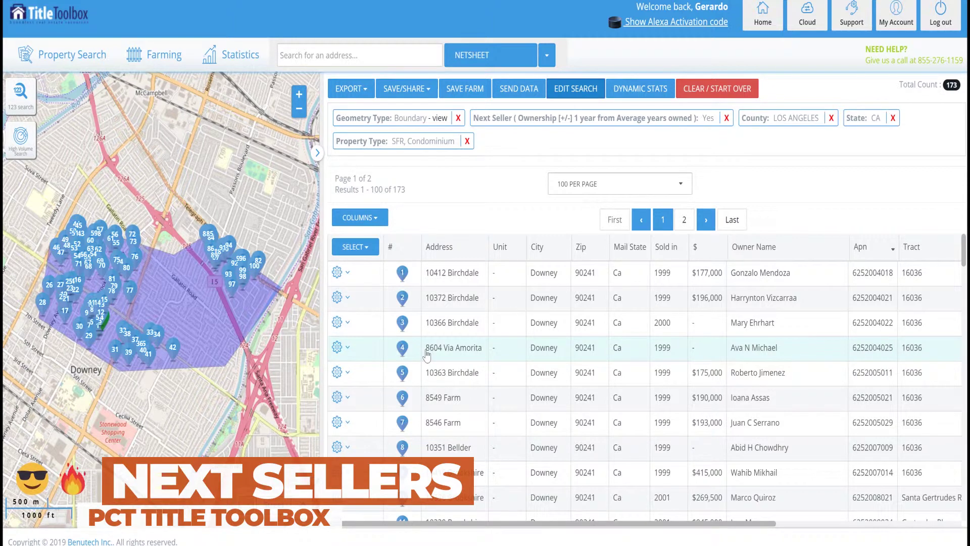
{"action": "left_click", "coordinate": [280, 264]}
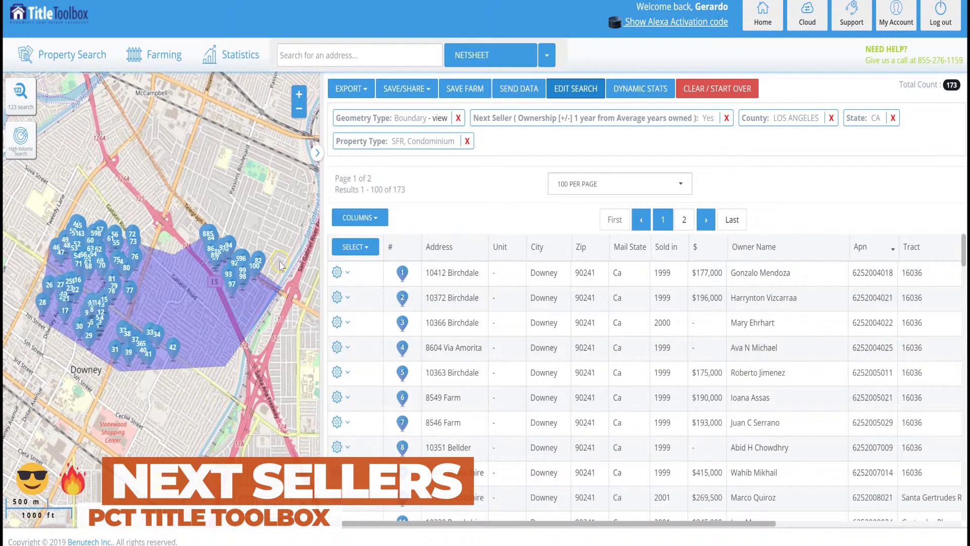